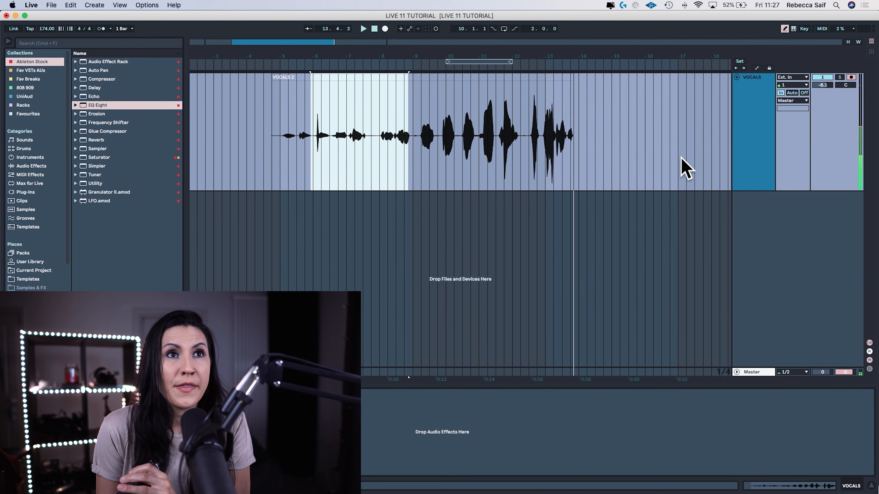
# Step: Set the VOCALS track's monitoring to Auto and delete its recorded clip
pyautogui.click(792, 92)
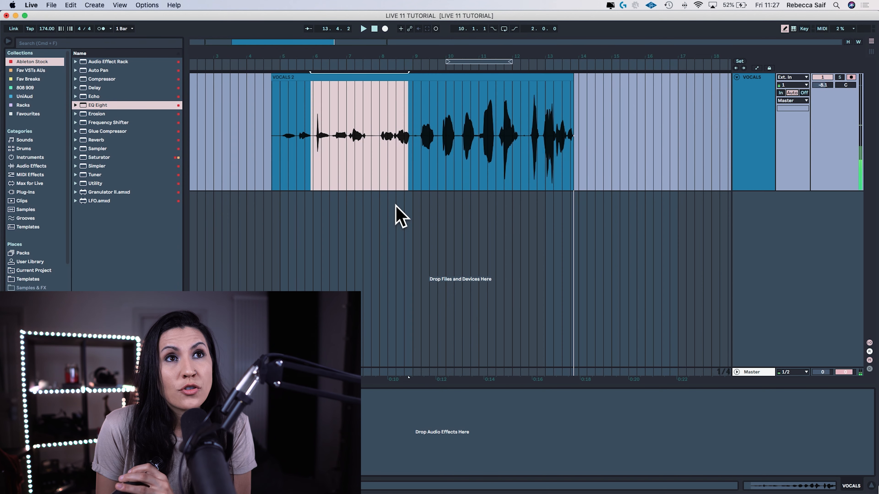
pyautogui.click(399, 64)
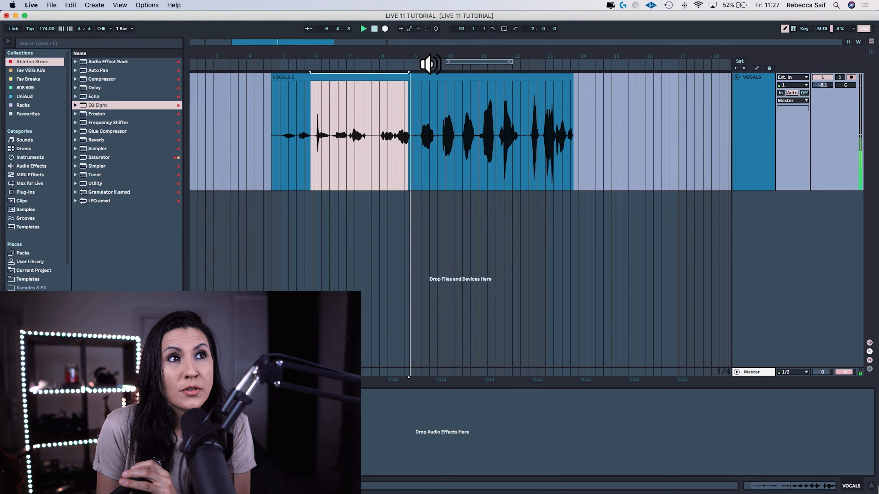
pyautogui.click(458, 77)
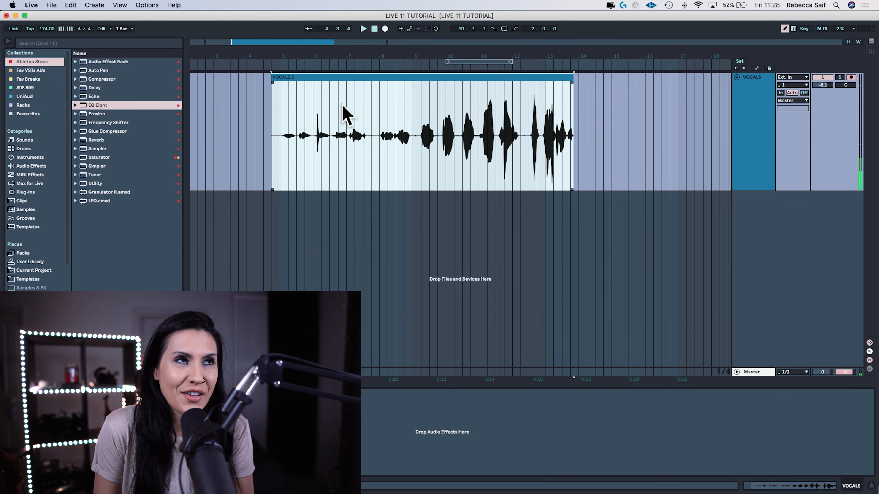
pyautogui.press('Delete')
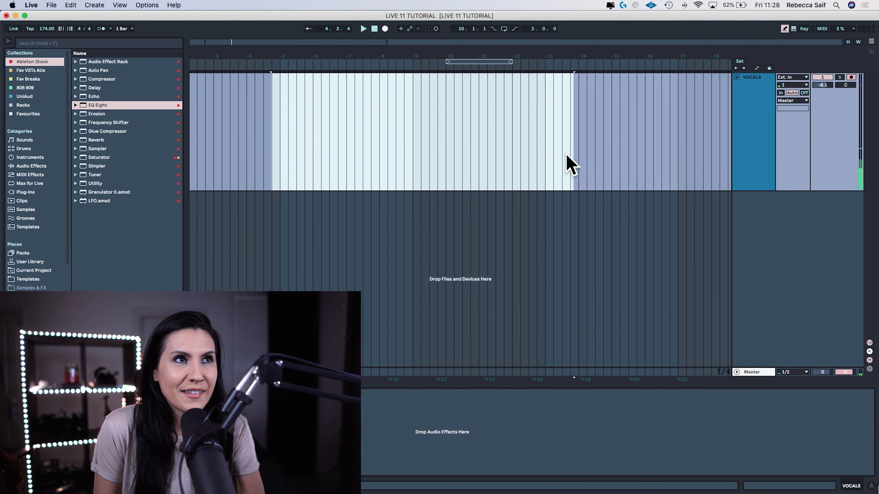
# Step: Place the loop brace from bar 4 to bar 13, nine bars long, and turn looping on
pyautogui.moveTo(482, 61)
pyautogui.mouseDown()
pyautogui.moveTo(322, 63)
pyautogui.moveTo(410, 92)
pyautogui.mouseUp()
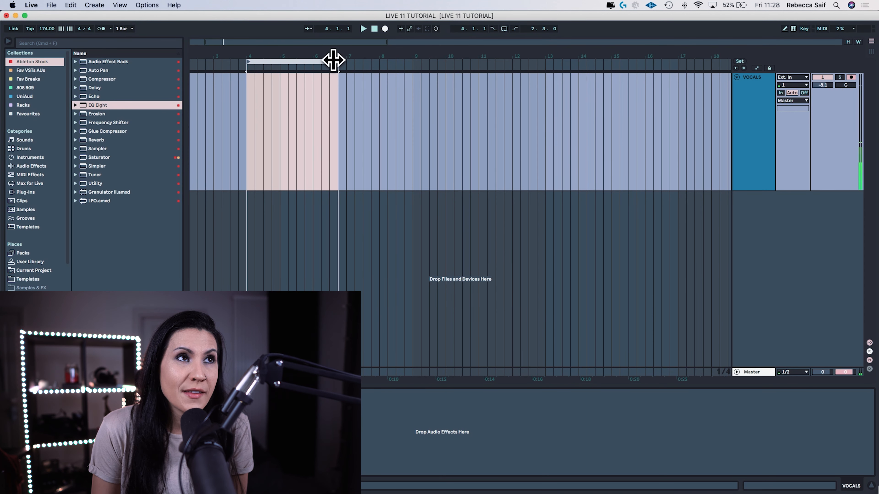
pyautogui.moveTo(331, 60); pyautogui.dragTo(538, 93)
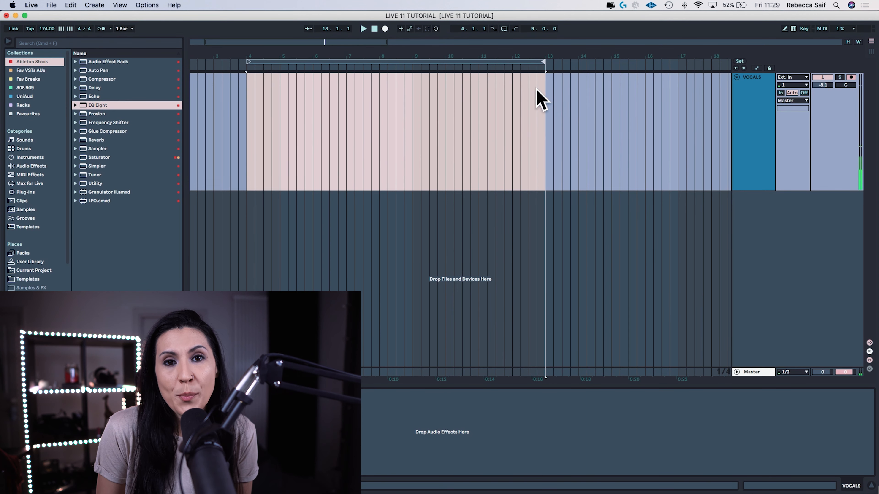
pyautogui.click(503, 29)
# Step: Loop the five-bar selection from bar 4 to bar 9, and extend the loop brace to bar 13
pyautogui.moveTo(250, 131); pyautogui.dragTo(411, 133)
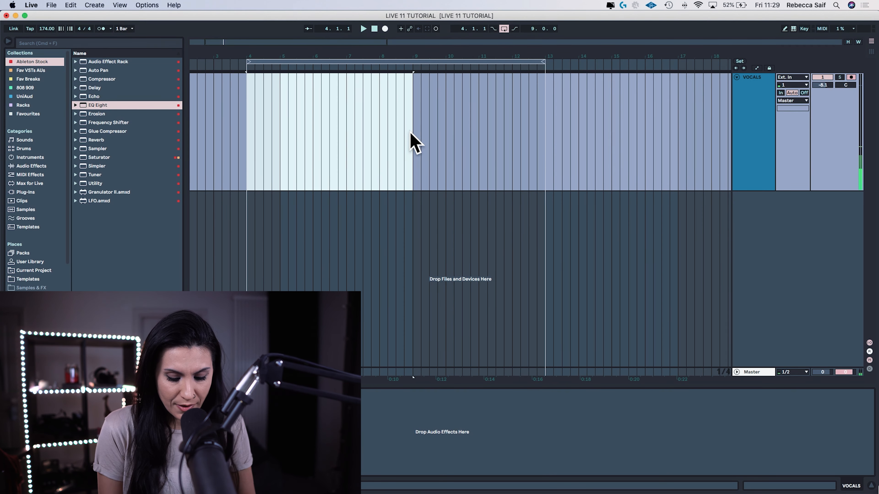
pyautogui.press('super+l')
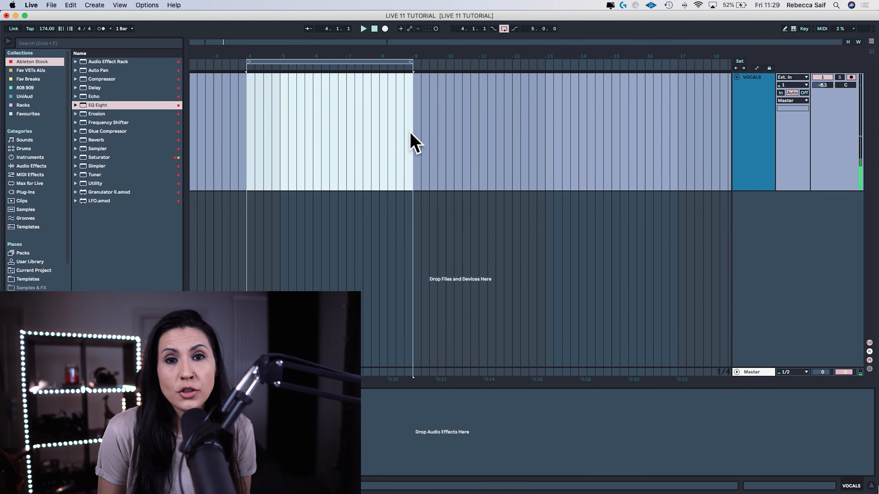
pyautogui.click(404, 124)
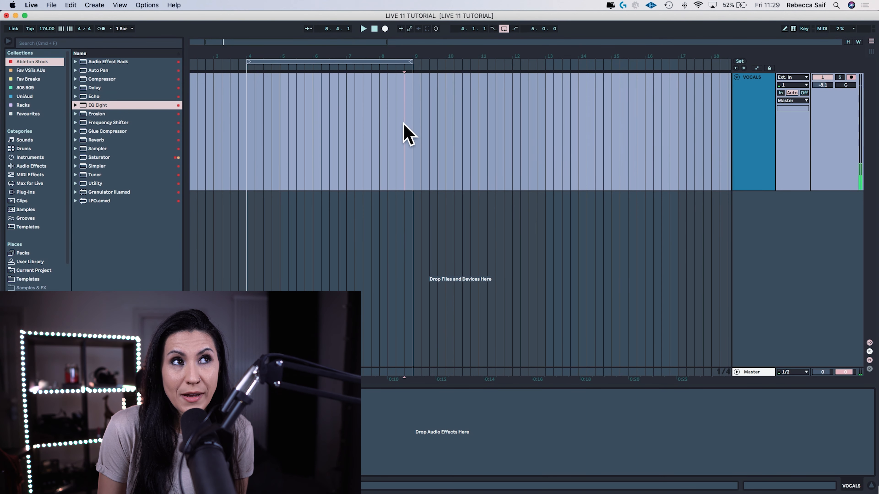
pyautogui.moveTo(407, 62); pyautogui.dragTo(543, 62)
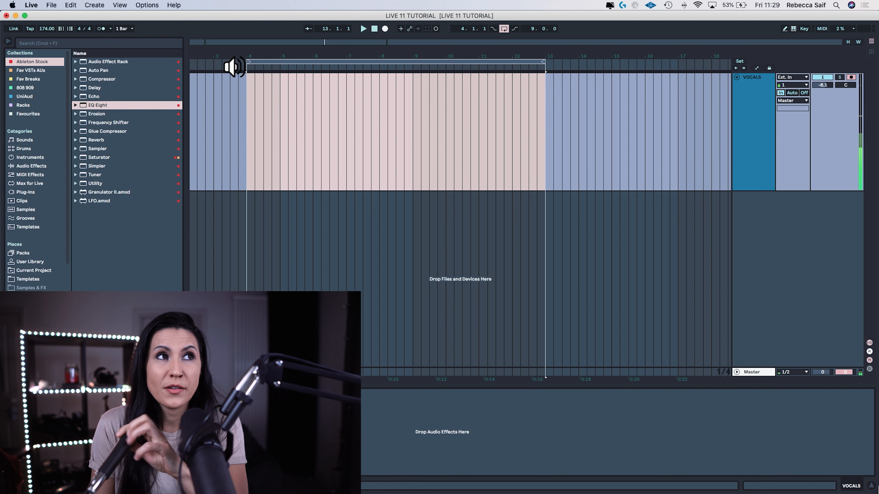
# Step: Record several looped vocal takes on the VOCALS track, starting just before bar 4, and stop the recording
pyautogui.click(224, 64)
pyautogui.click(384, 29)
pyautogui.click(519, 157)
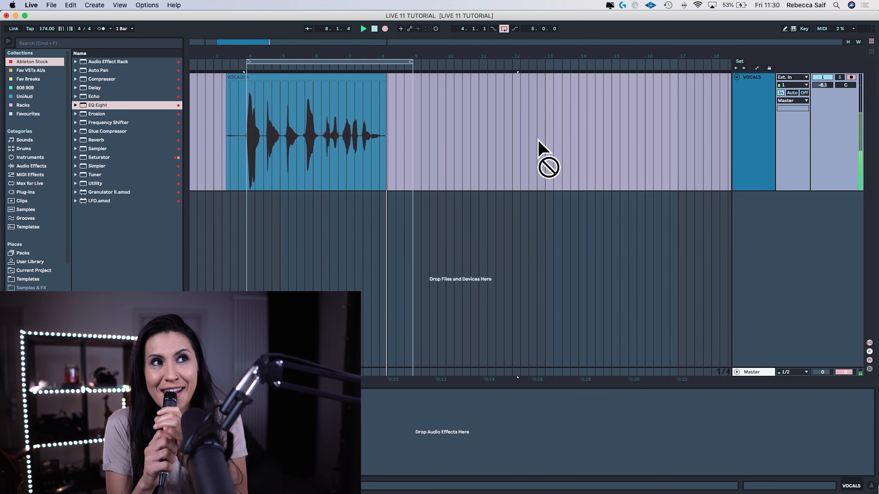
pyautogui.press('space')
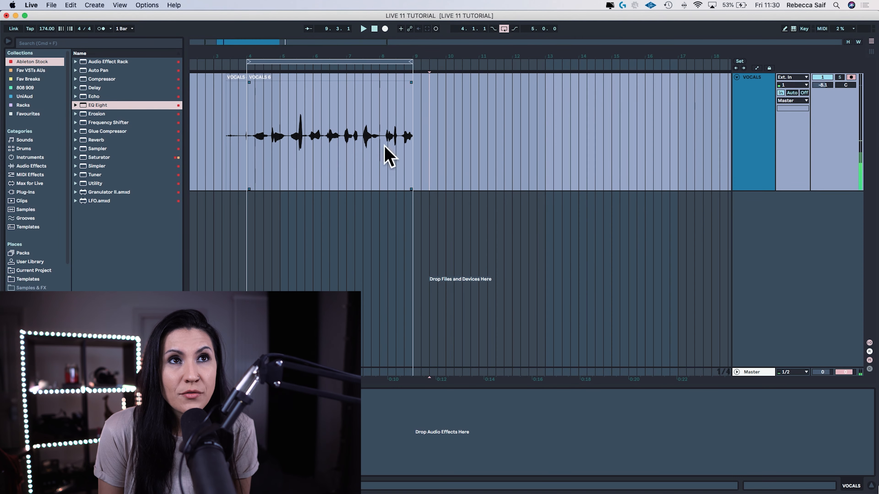
# Step: Set the VOCALS track's monitoring to Auto and show its take lanes
pyautogui.click(792, 93)
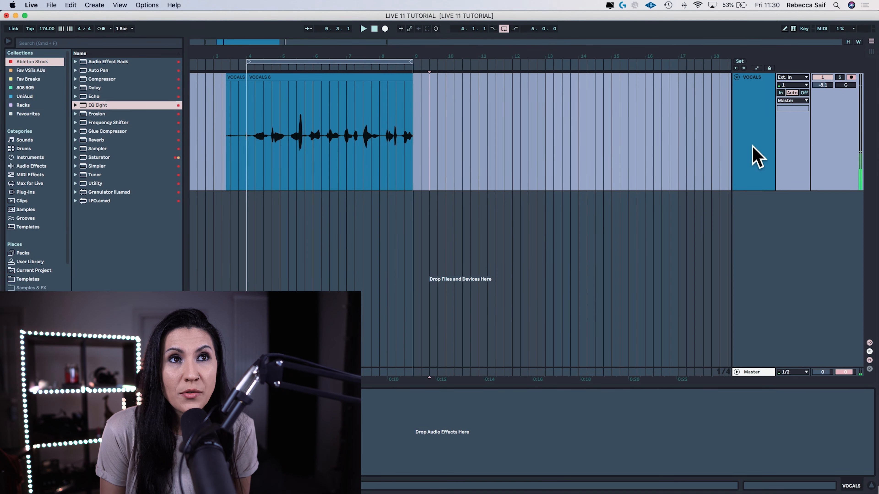
pyautogui.rightClick(746, 110)
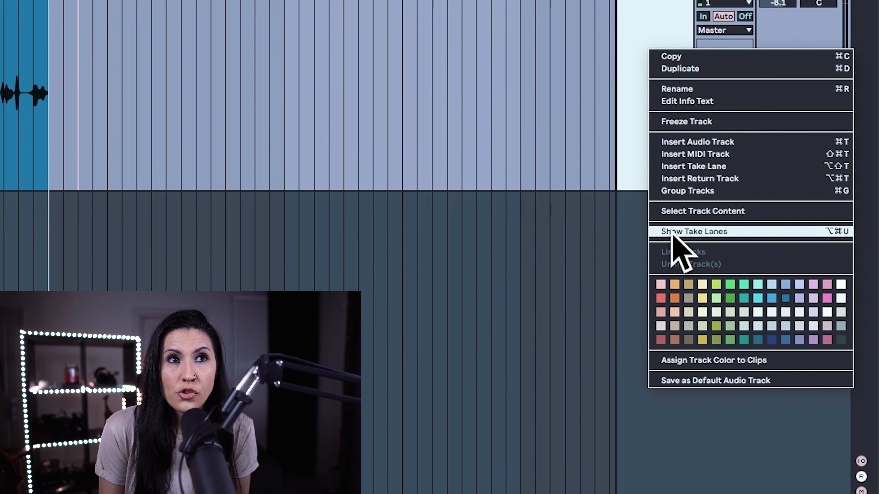
pyautogui.click(702, 232)
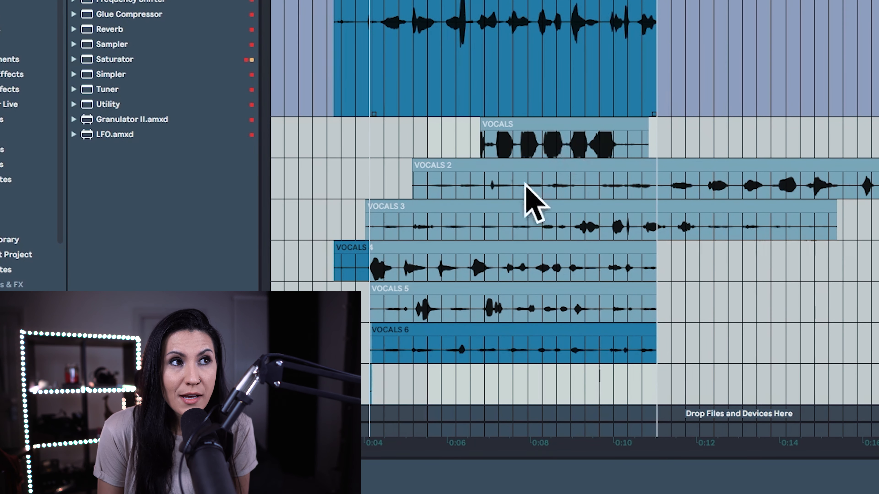
# Step: With Draw Mode, comp short sections of the VOCALS 4 and VOCALS 5 takes and the ending of VOCALS 3 into the main track
pyautogui.press('b')
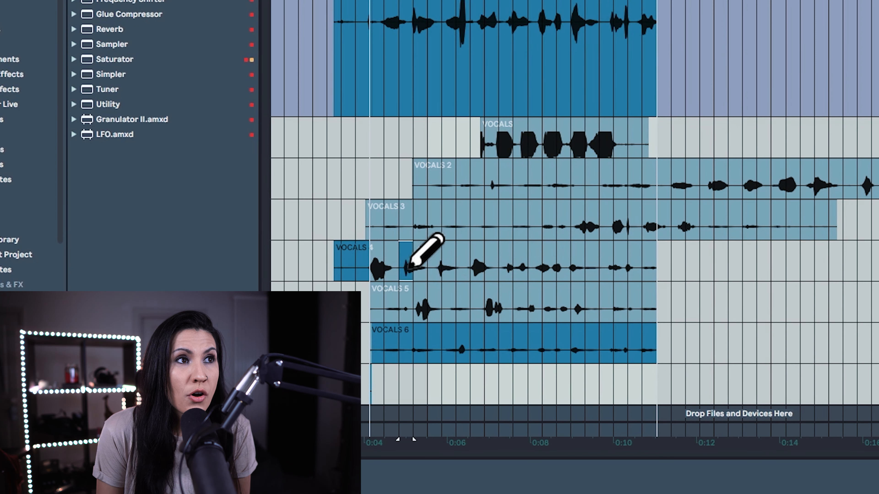
pyautogui.click(438, 268)
pyautogui.click(491, 301)
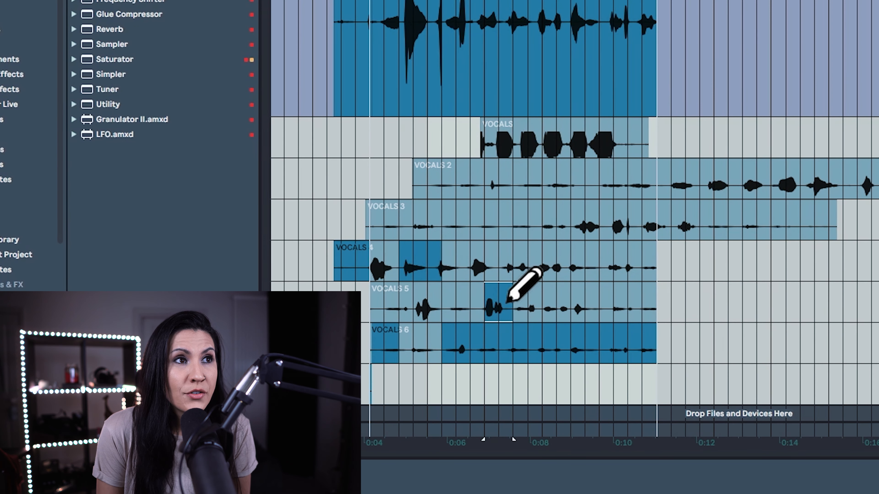
pyautogui.click(569, 263)
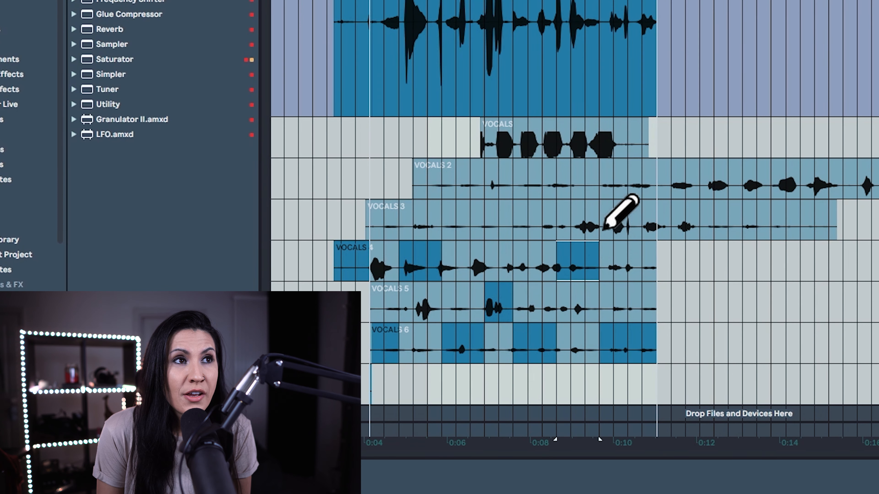
pyautogui.moveTo(606, 228); pyautogui.dragTo(642, 229)
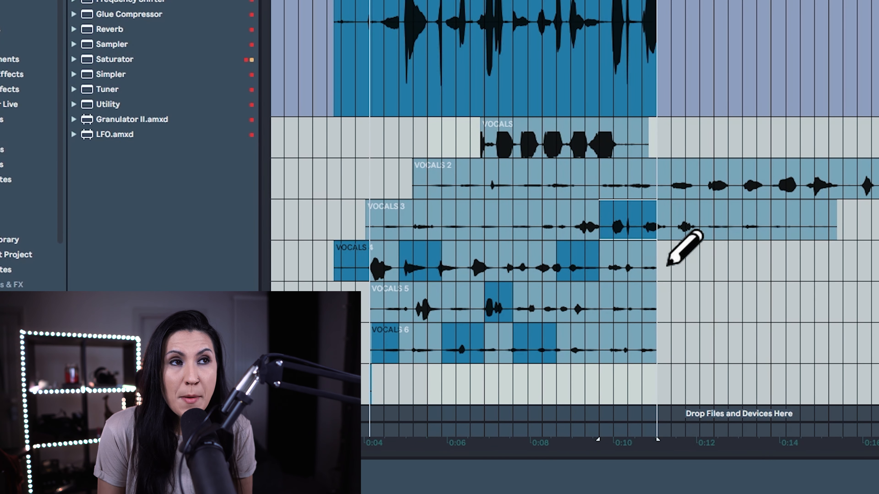
# Step: During playback, refine the comp by using VOCALS 4 for the opening phrases and starting the VOCALS 3 ending section earlier
pyautogui.press('space')
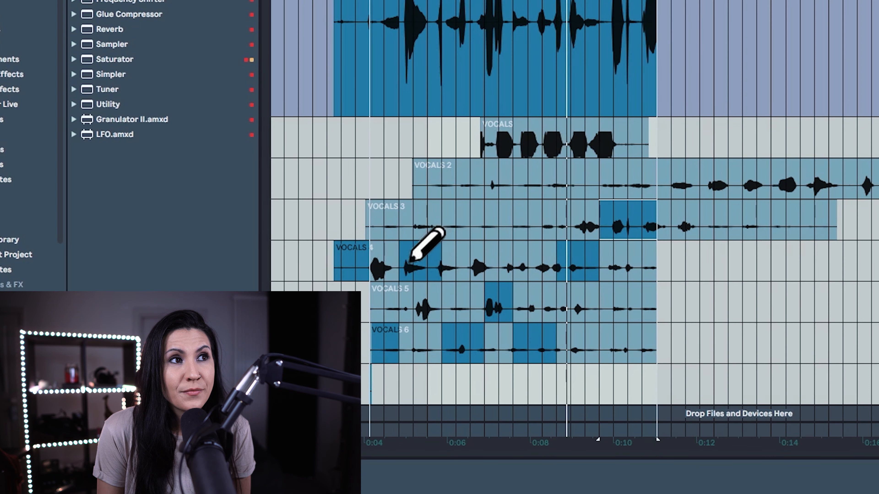
pyautogui.click(379, 265)
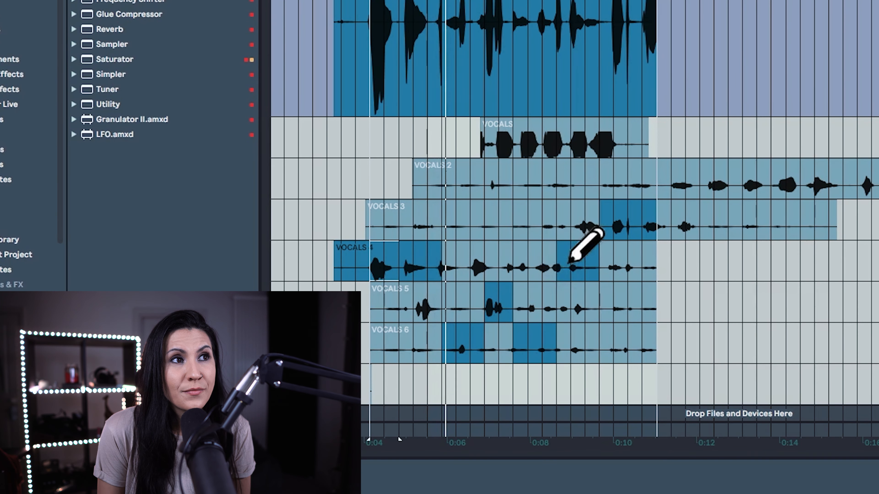
pyautogui.click(446, 262)
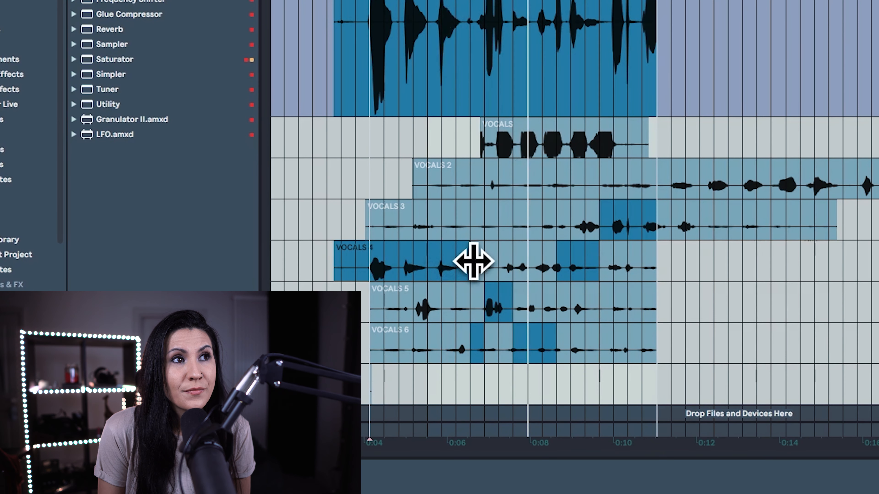
pyautogui.moveTo(485, 329); pyautogui.dragTo(468, 333)
pyautogui.moveTo(566, 222); pyautogui.dragTo(667, 226)
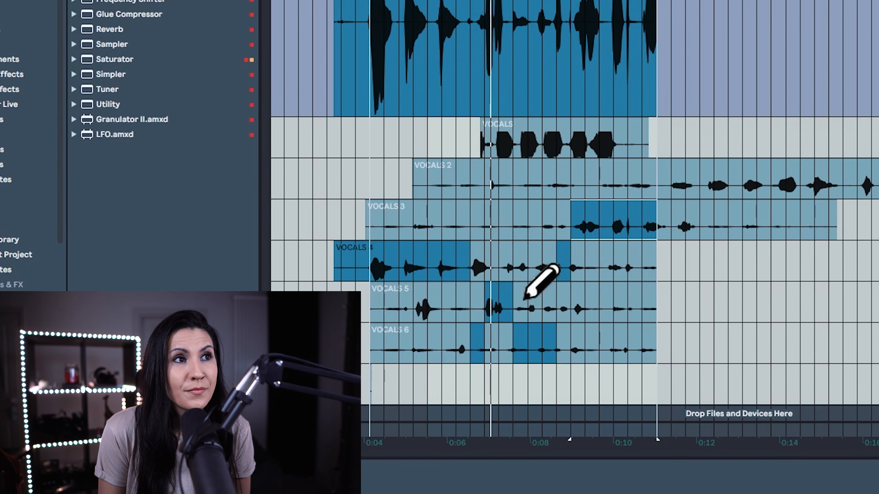
pyautogui.click(477, 267)
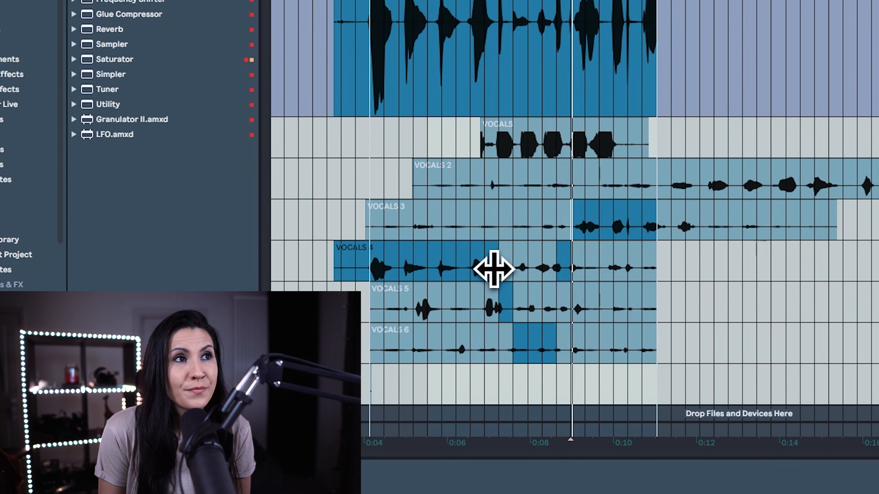
pyautogui.moveTo(487, 273); pyautogui.dragTo(491, 274)
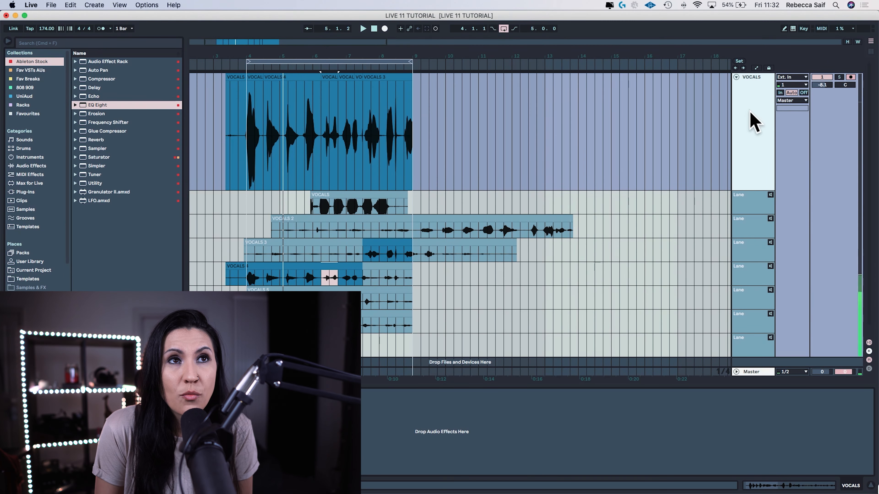
# Step: Hide the take lanes of the VOCALS track
pyautogui.rightClick(750, 112)
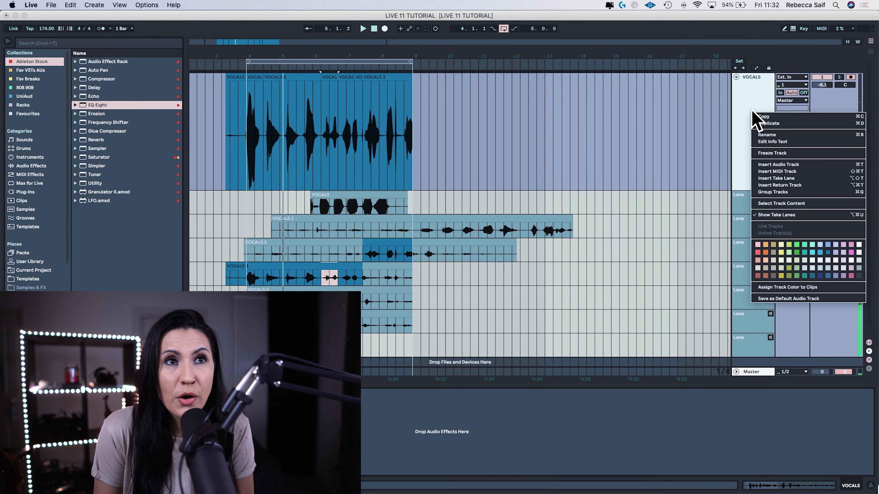
pyautogui.click(782, 220)
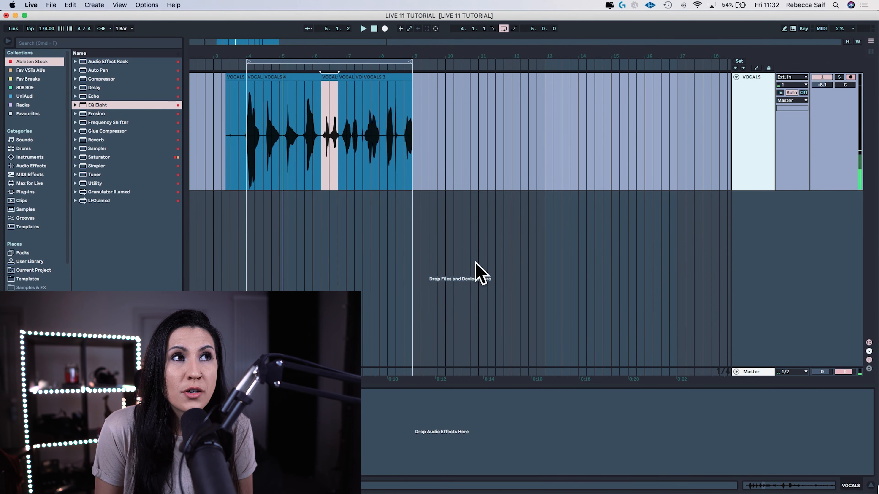
pyautogui.click(313, 196)
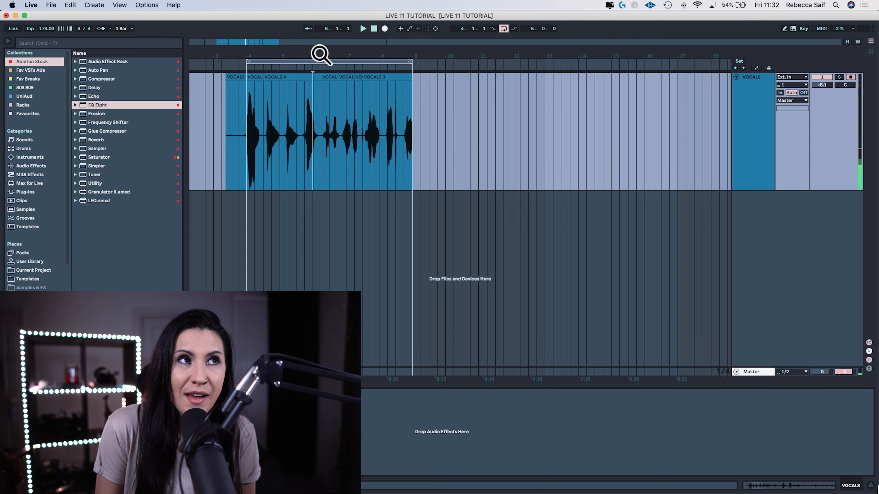
# Step: Create a crossfade between the two VOCALS 4 clips that meet at beat 6.4
pyautogui.moveTo(306, 52); pyautogui.dragTo(306, 111)
pyautogui.moveTo(362, 56); pyautogui.dragTo(361, 56)
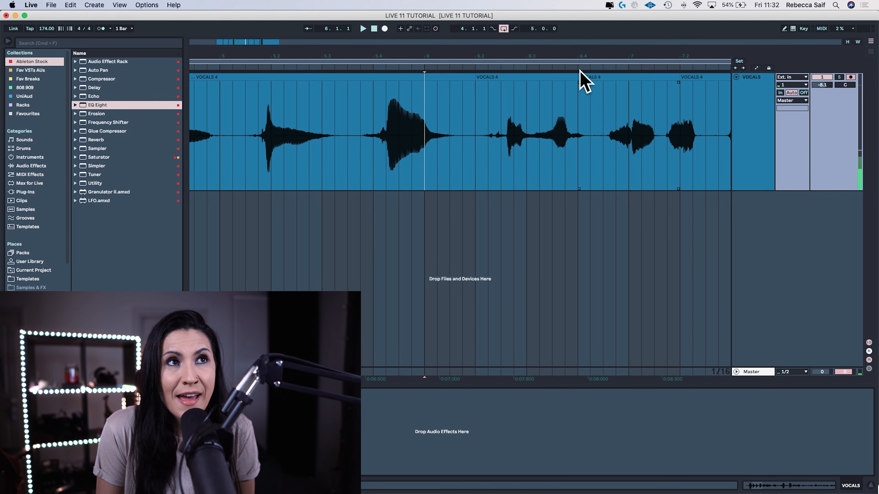
pyautogui.moveTo(579, 52); pyautogui.dragTo(546, 82)
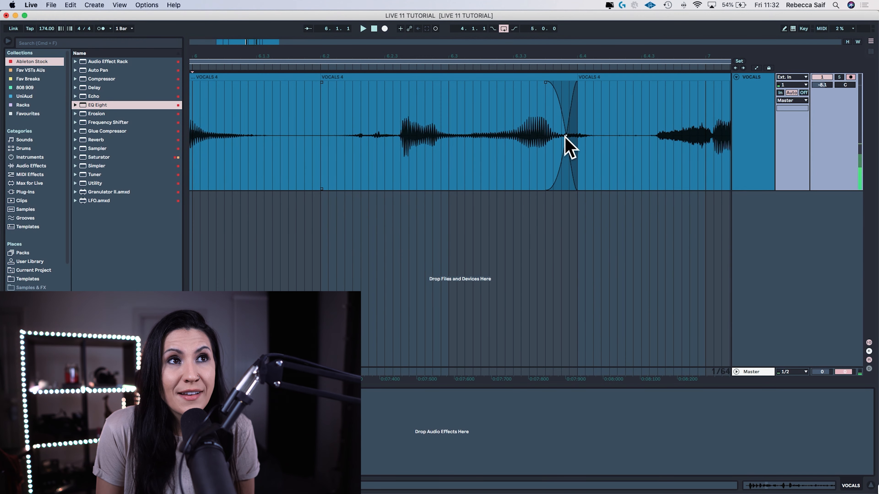
# Step: Create a crossfade between the second and third VOCALS 4 clips, in the second half of bar 4
pyautogui.moveTo(603, 55); pyautogui.dragTo(458, 32)
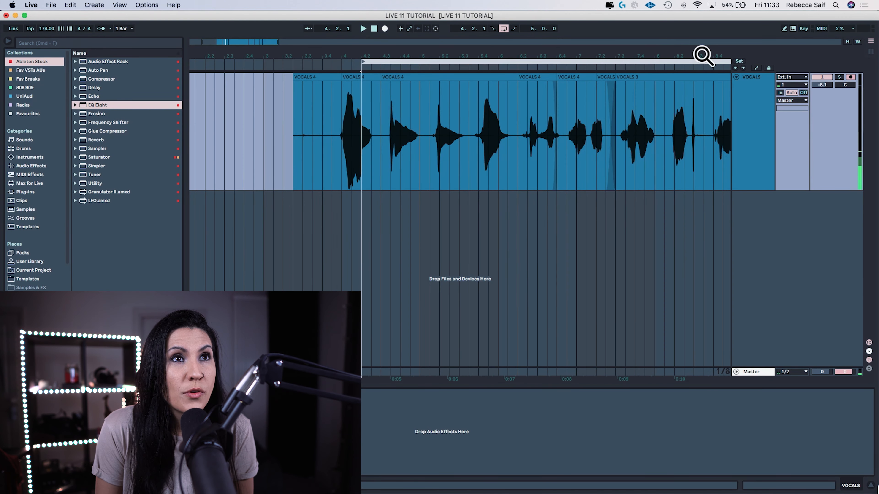
pyautogui.moveTo(704, 55); pyautogui.dragTo(549, 135)
pyautogui.moveTo(543, 54); pyautogui.dragTo(733, 8)
pyautogui.moveTo(328, 83); pyautogui.dragTo(343, 83)
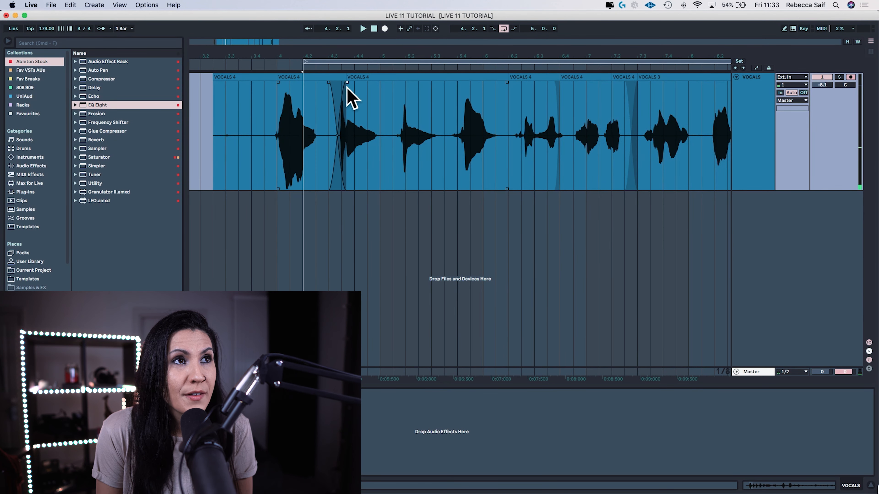